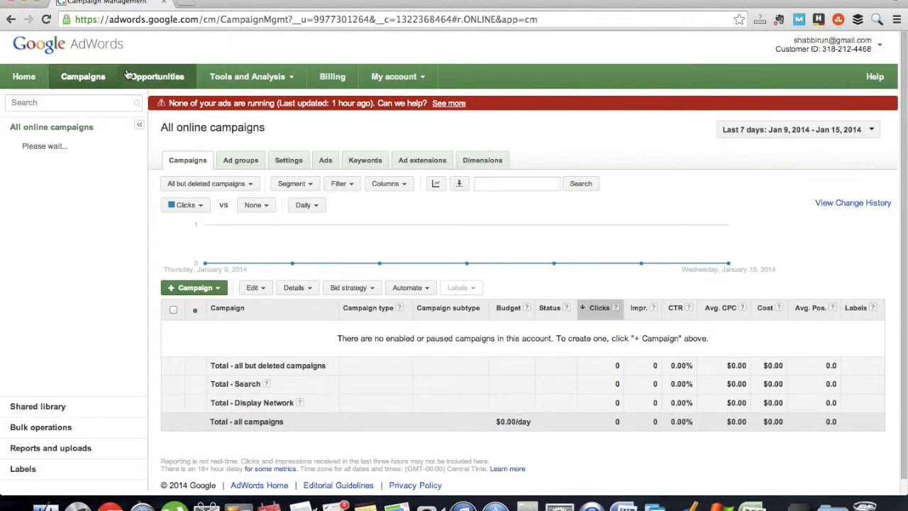
Step: Open the Keyword Planner and expand the search for new keyword and ad group ideas
left_click(289, 82)
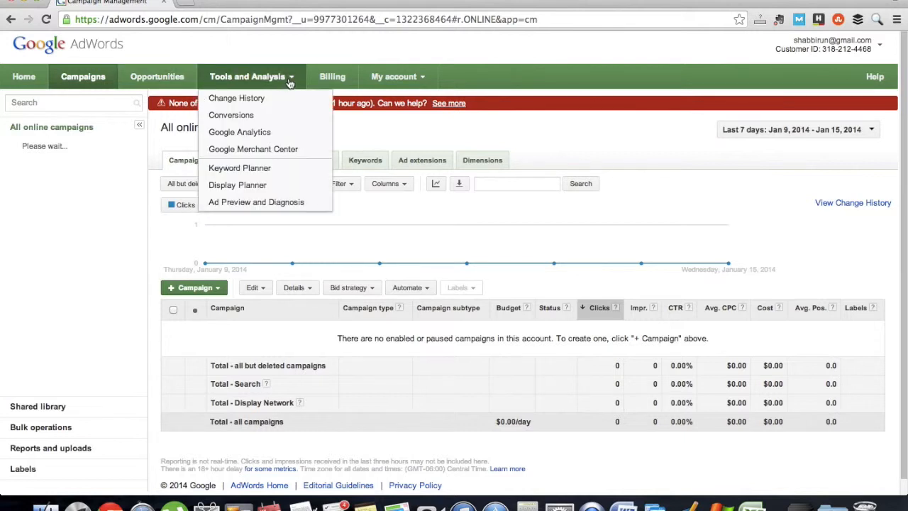
left_click(266, 171)
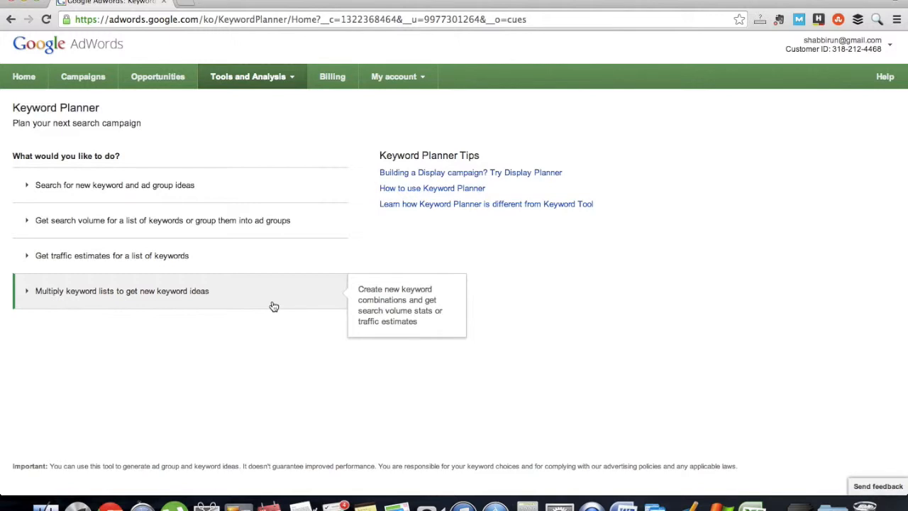
left_click(290, 186)
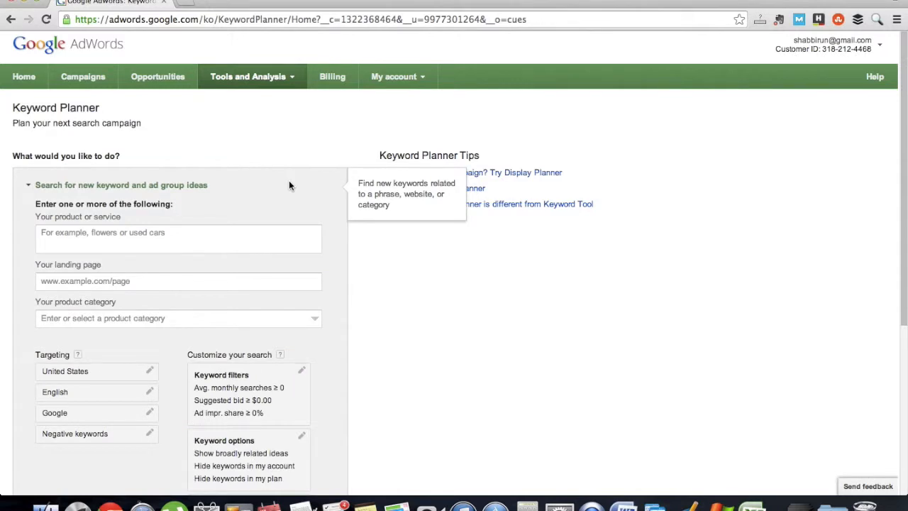
Step: Enter "15 inch laptop" as the product or service to search ideas for
scroll(289, 186, "down", 4)
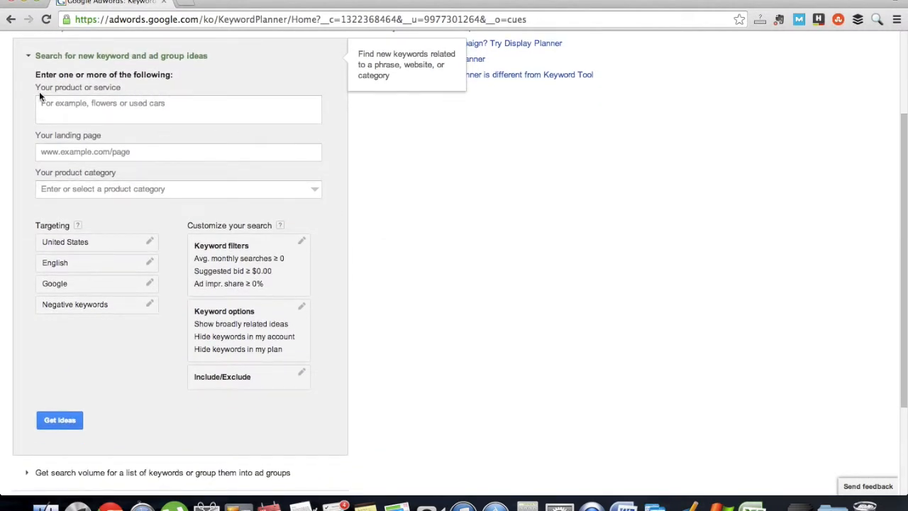
left_click(130, 119)
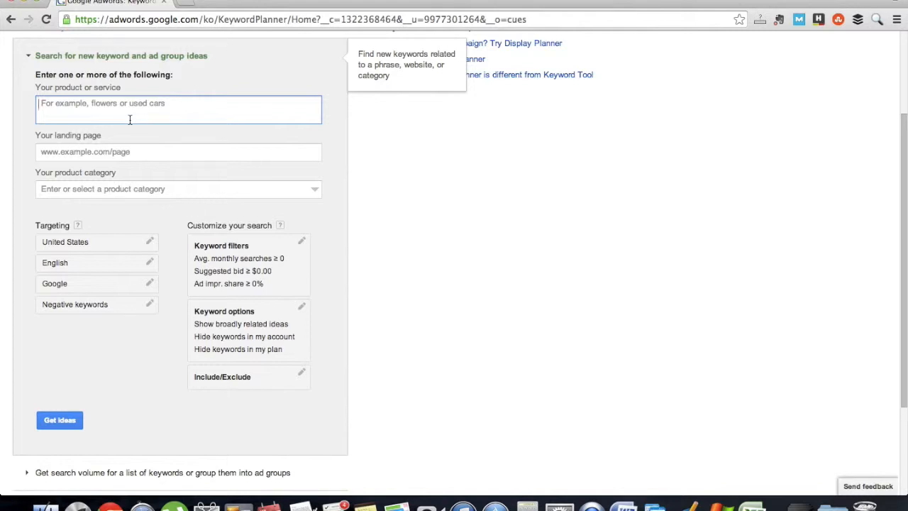
type("15 inch laptop")
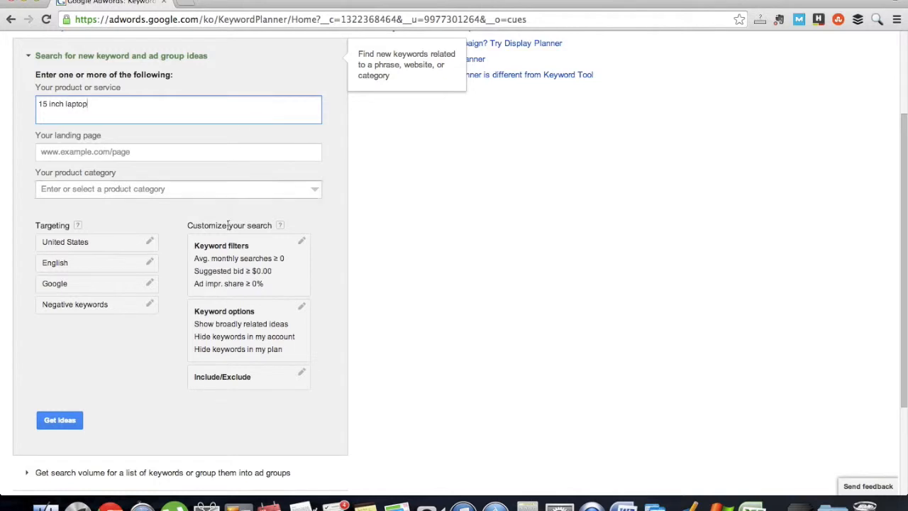
Step: Review the location and search network targeting options for the keyword search
scroll(94, 224, "down", 1)
scroll(94, 227, "down", 2)
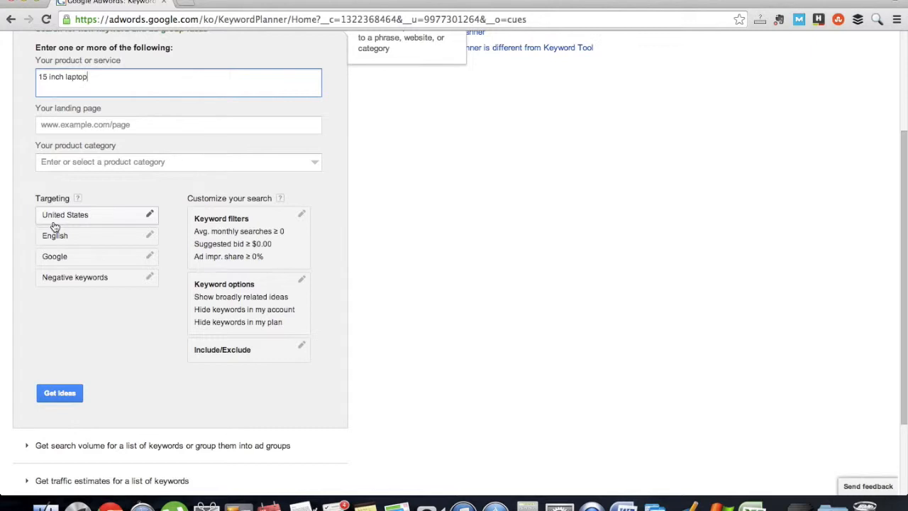
left_click(115, 223)
left_click(125, 220)
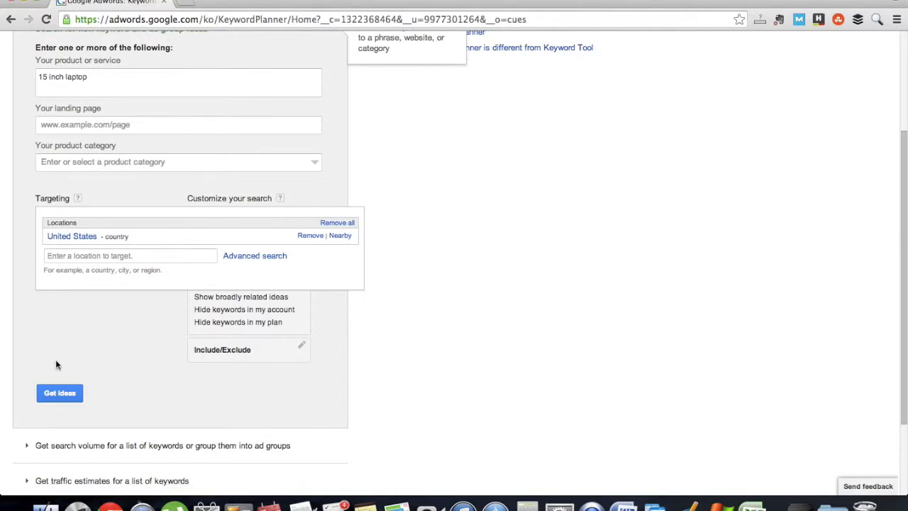
left_click(108, 325)
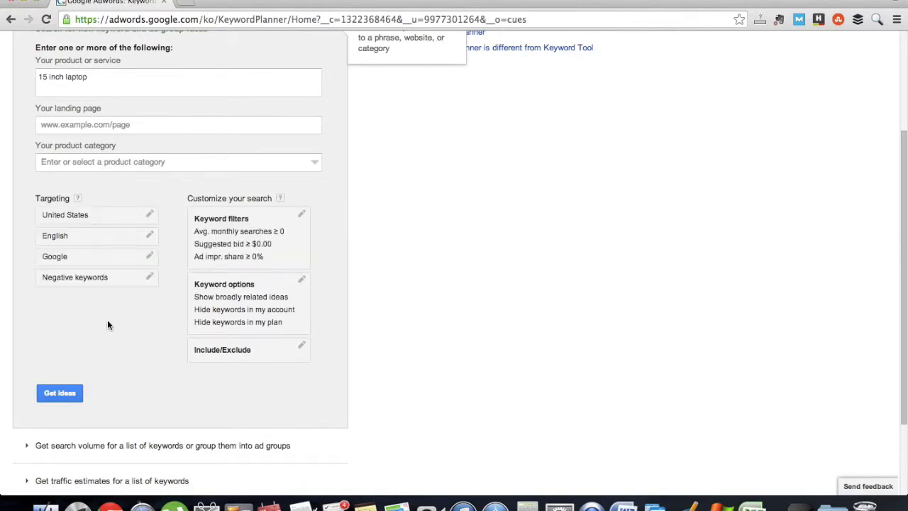
left_click(151, 257)
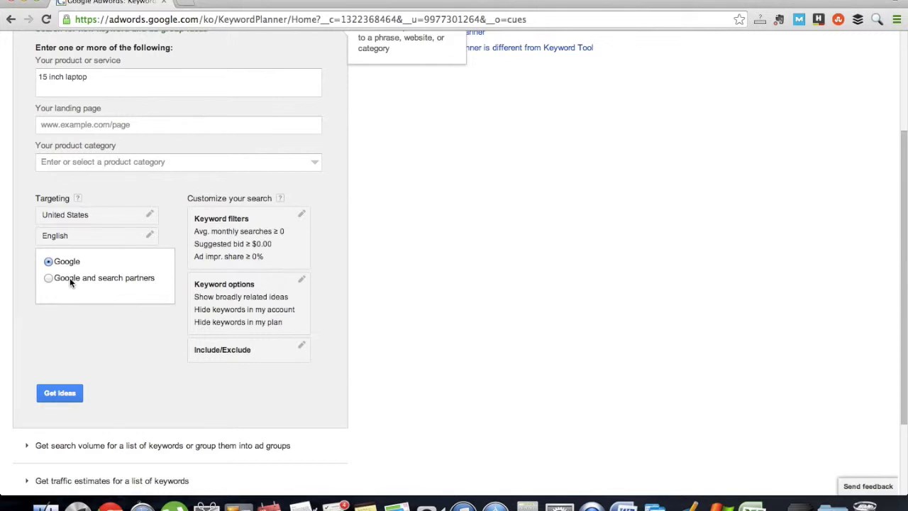
left_click(15, 277)
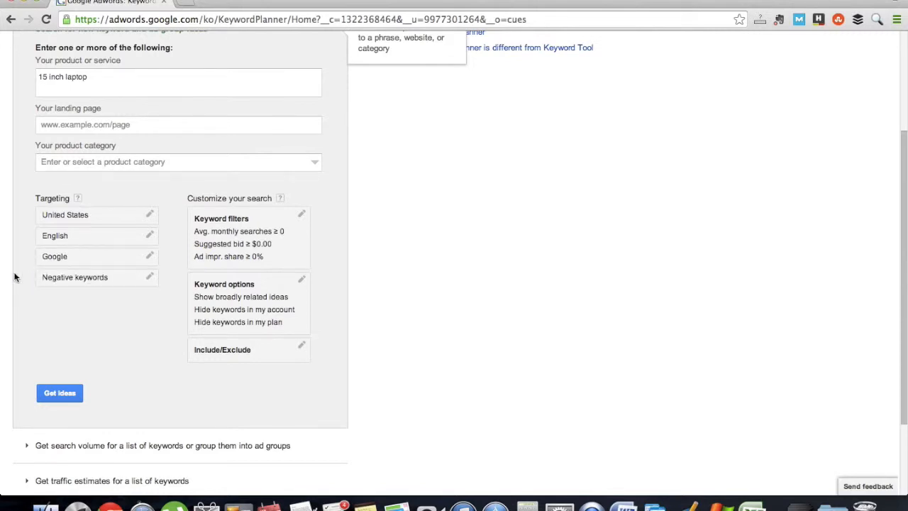
Step: Add "toshiba" and "acer" as negative keywords in the search targeting
left_click(113, 277)
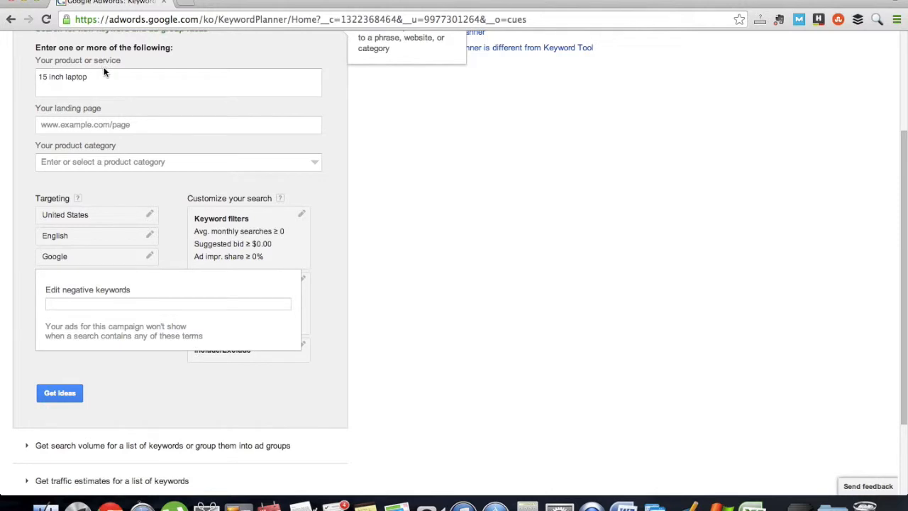
left_click(105, 71)
left_click(122, 303)
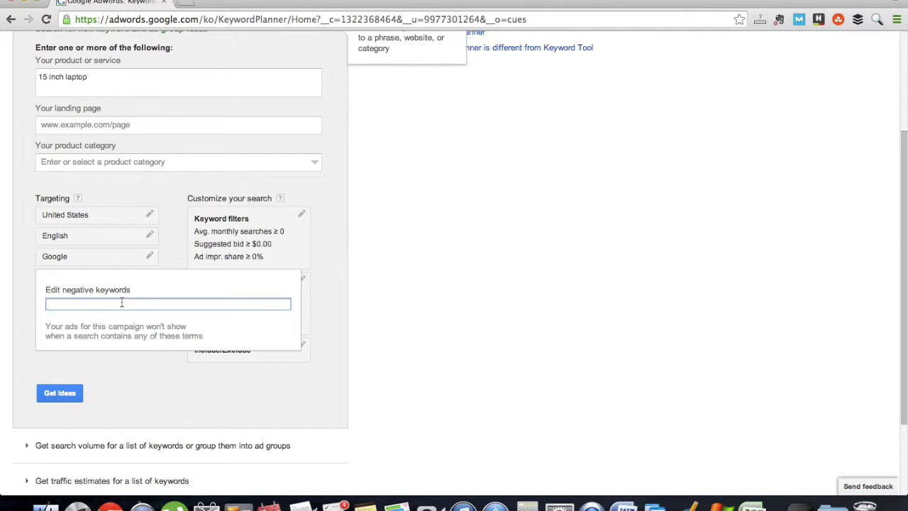
type("toshiba, acer")
left_click(137, 369)
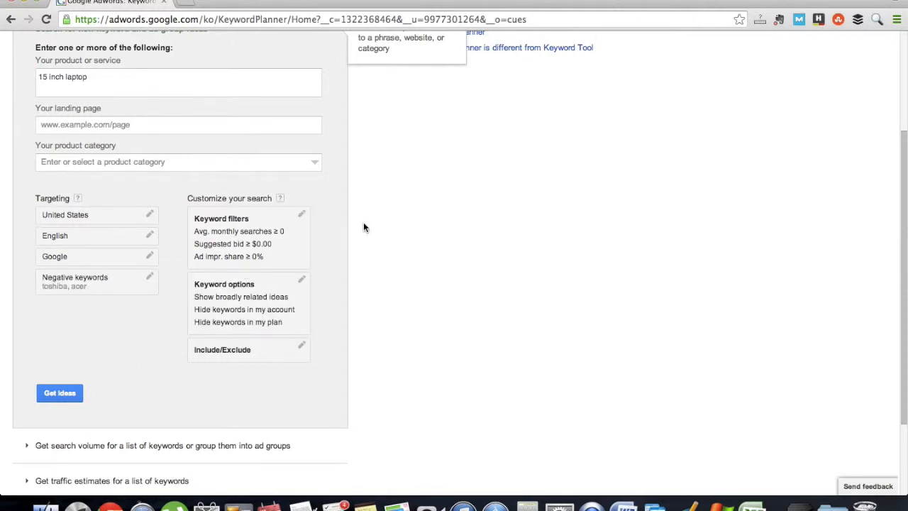
Step: Try a minimum for average monthly searches in the keyword filters and reset it to 0
left_click(303, 215)
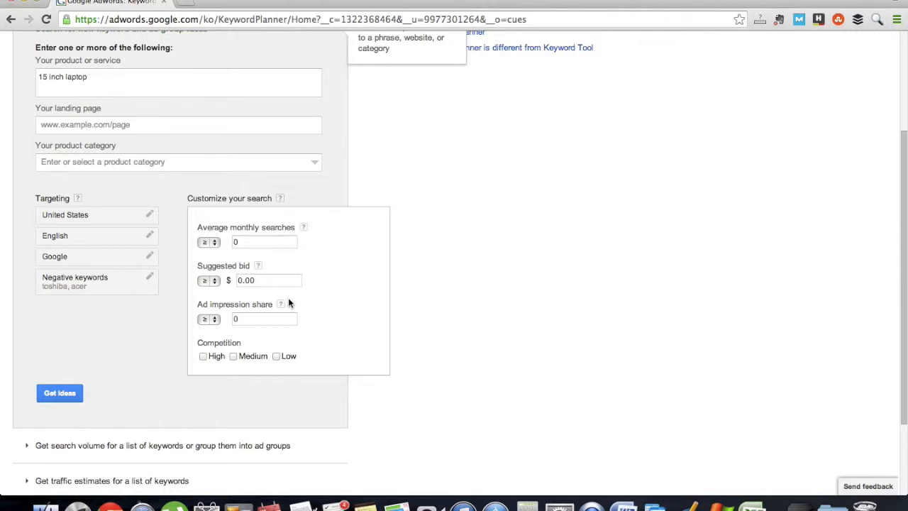
left_click_drag(251, 244, 232, 244)
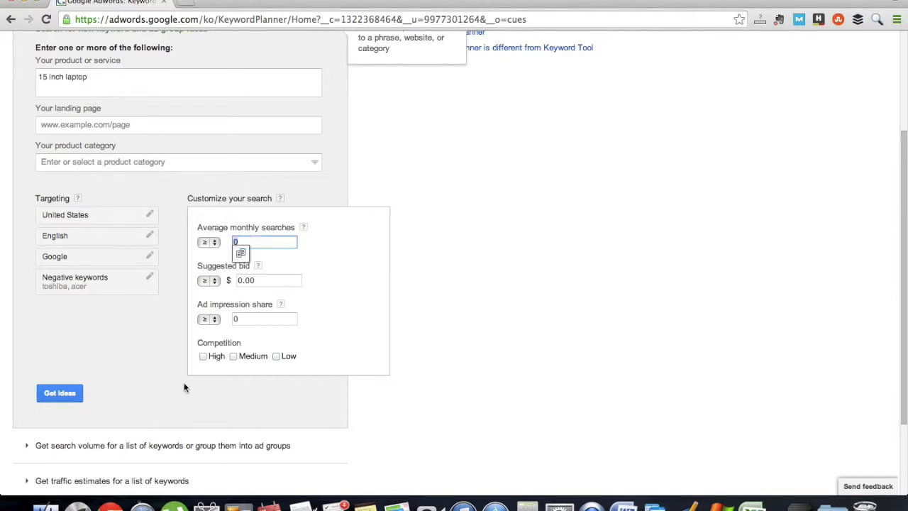
left_click(210, 243)
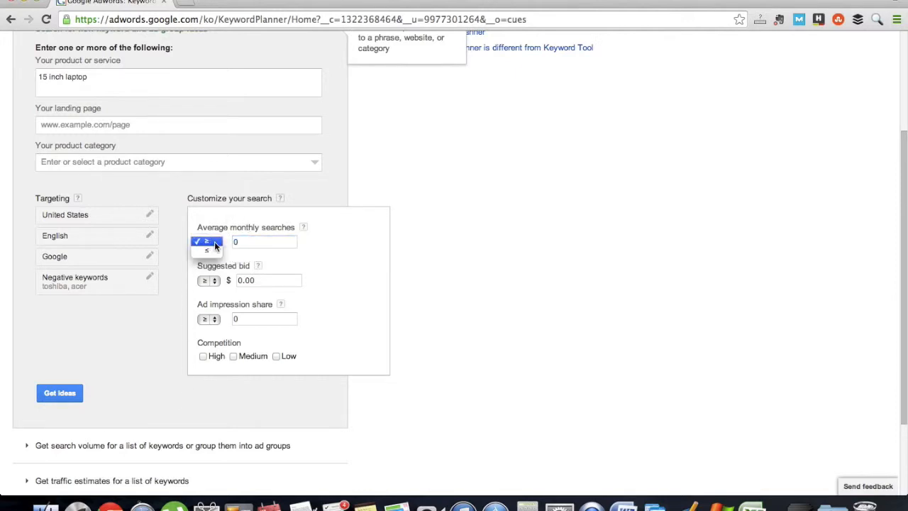
left_click(215, 242)
left_click(231, 243)
type("20")
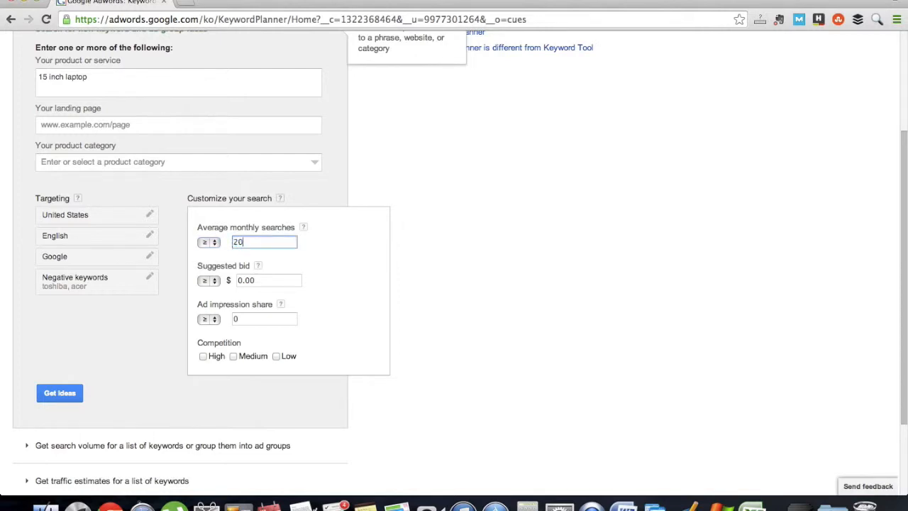
key("BackSpace")
key("BackSpace")
key("BackSpace")
type("0")
left_click(283, 268)
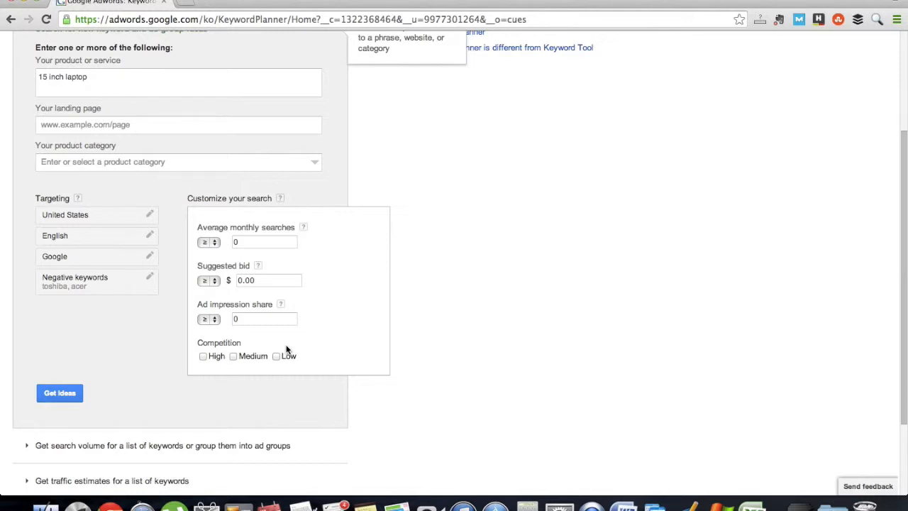
left_click(104, 357)
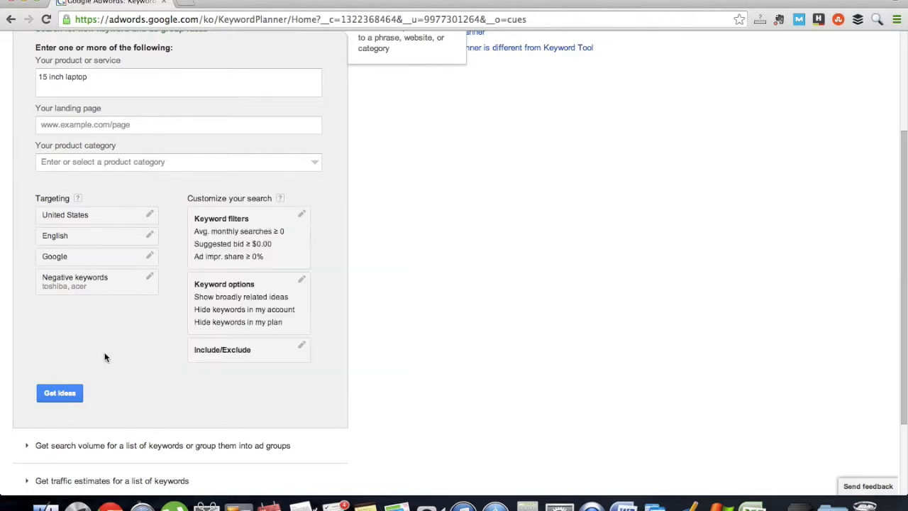
Step: Look at the options for including or excluding keywords that contain certain terms
left_click(225, 349)
scroll(234, 344, "down", 1)
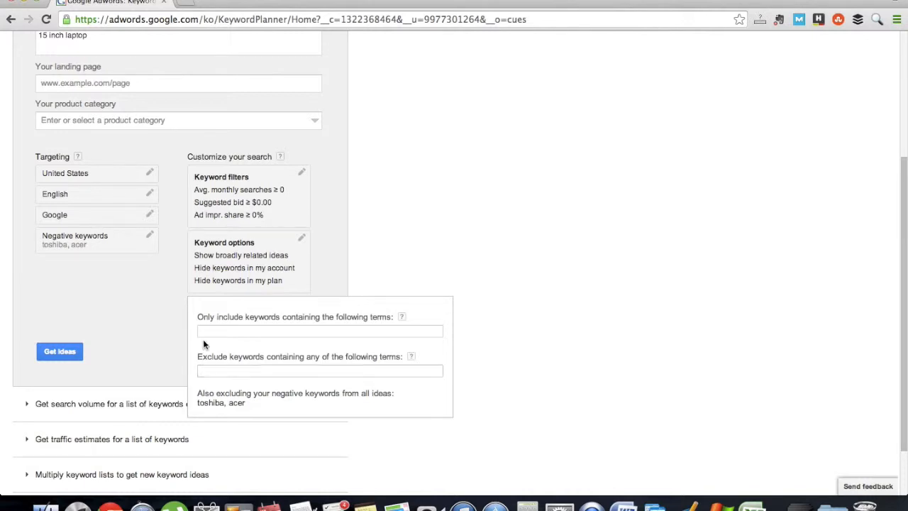
left_click(153, 327)
Step: Get ideas for the configured search and show the individual keyword ideas instead of the ad groups
scroll(154, 326, "up", 1)
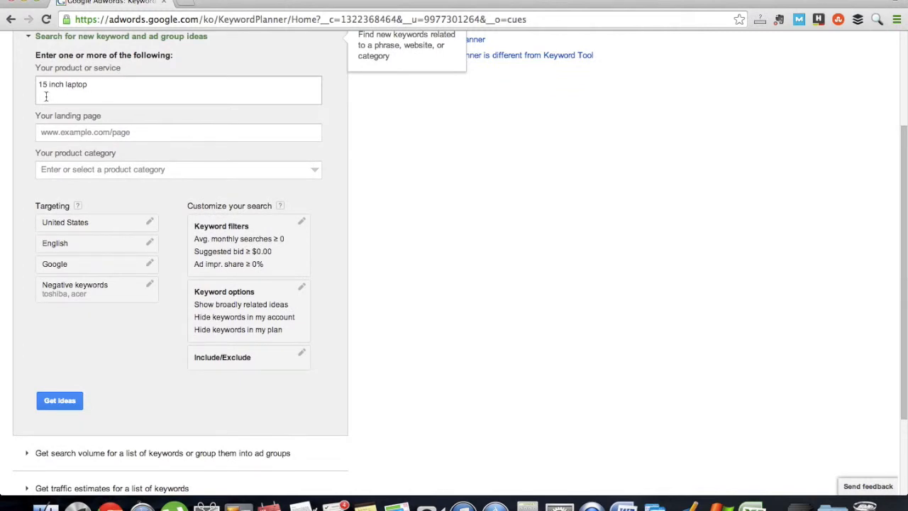
scroll(127, 233, "down", 1)
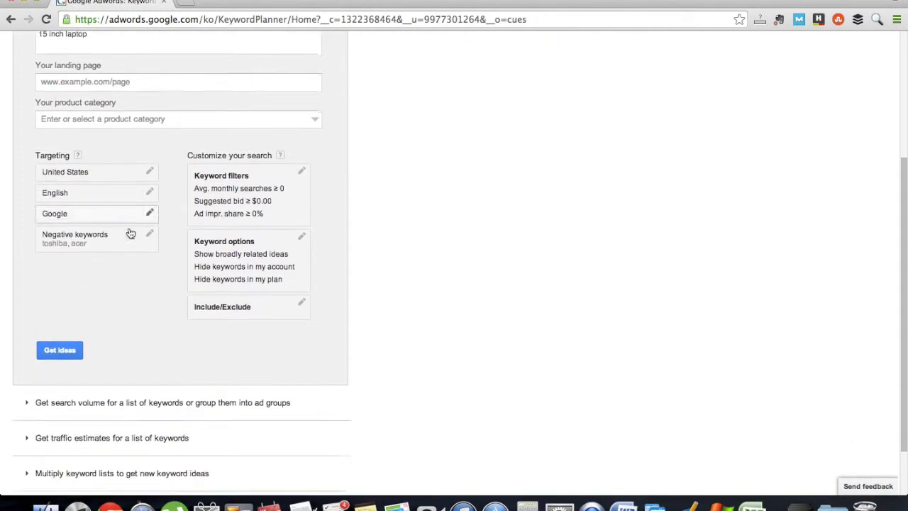
scroll(130, 234, "down", 1)
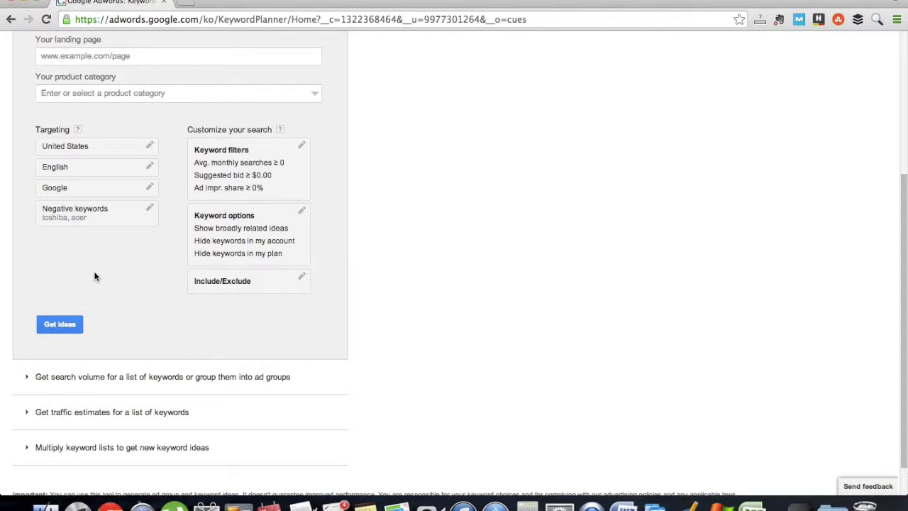
left_click(70, 323)
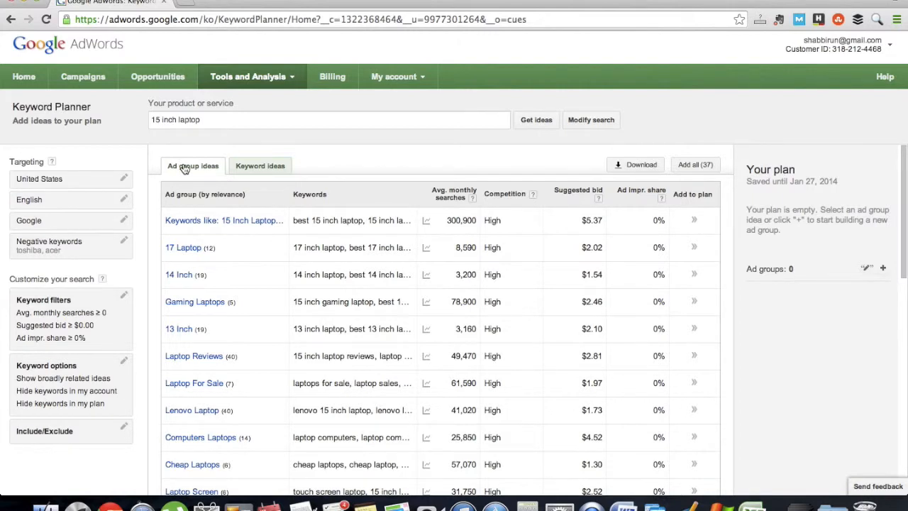
left_click(254, 167)
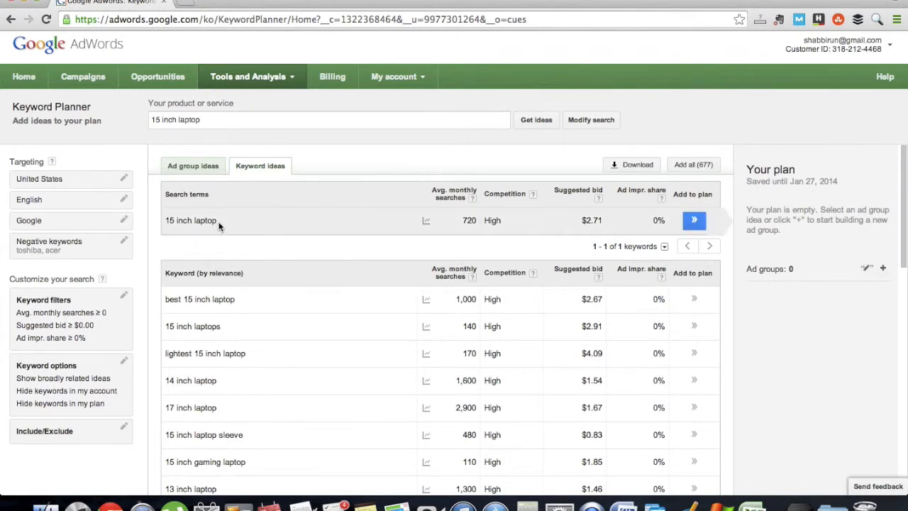
Step: Examine the 12-month search trend for the term "15 inch laptop", including the November 2013 data point
left_click_drag(220, 223, 166, 222)
left_click(260, 218)
mouse_move(426, 221)
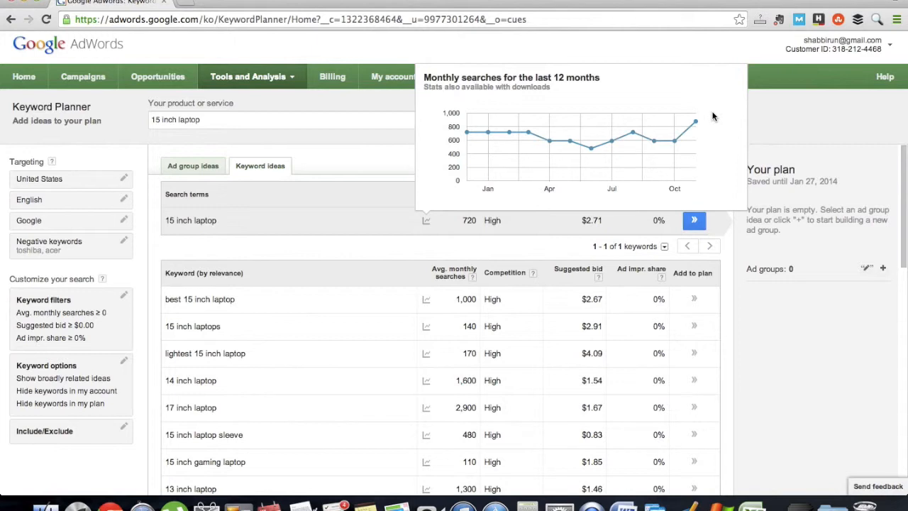
mouse_move(695, 123)
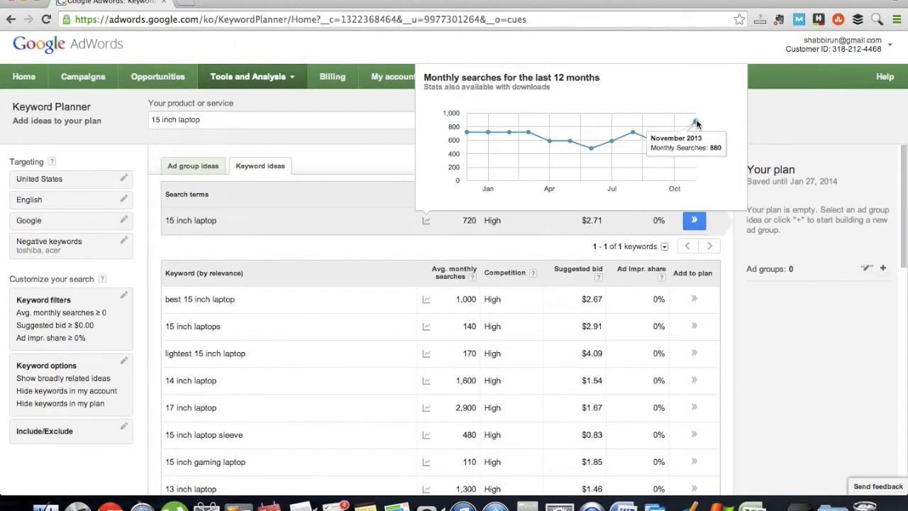
mouse_move(466, 163)
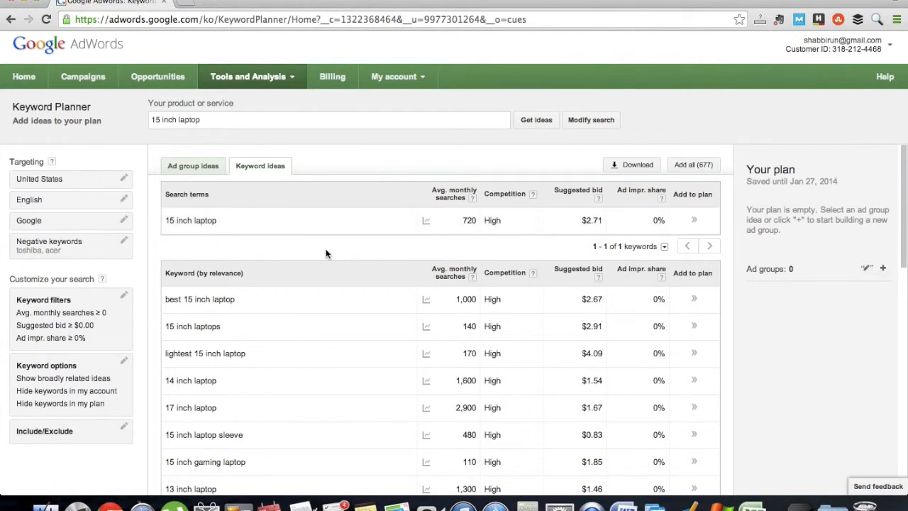
Step: Look through the list of related keywords with their monthly searches, competition and suggested bids
scroll(326, 253, "down", 2)
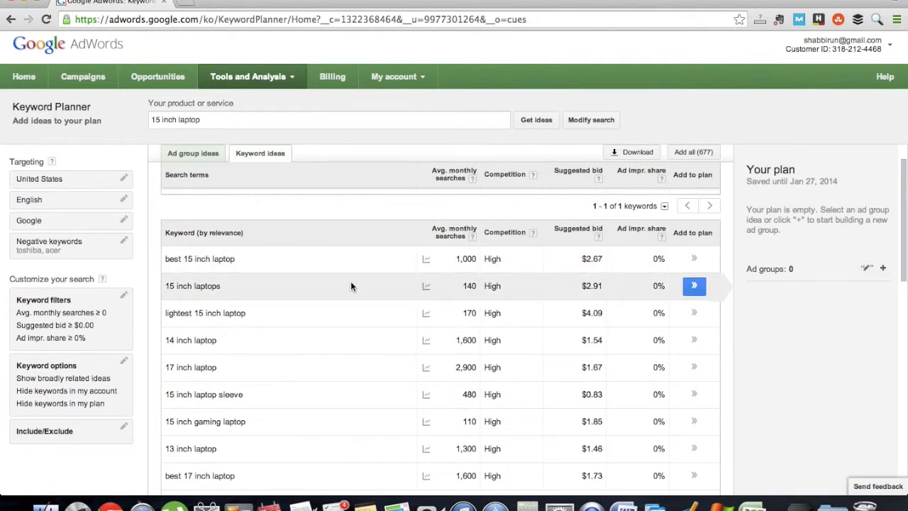
scroll(351, 286, "down", 2)
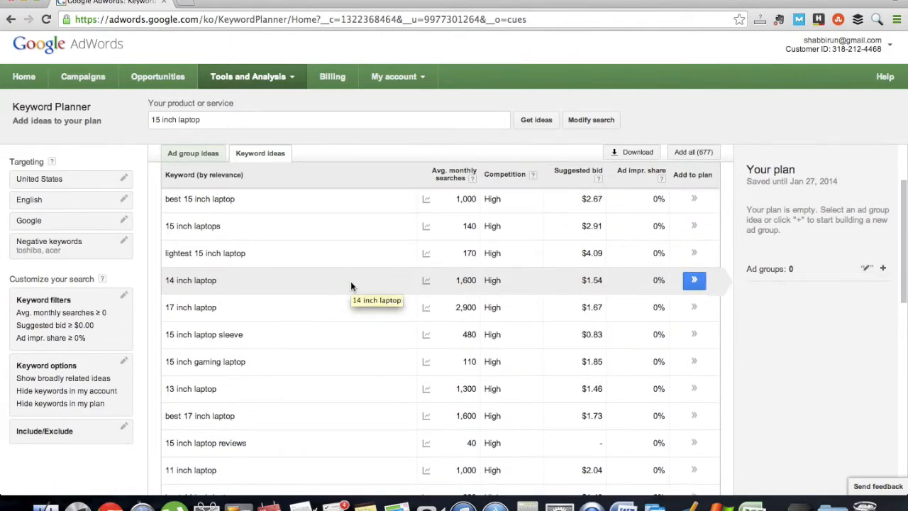
scroll(350, 281, "up", 3)
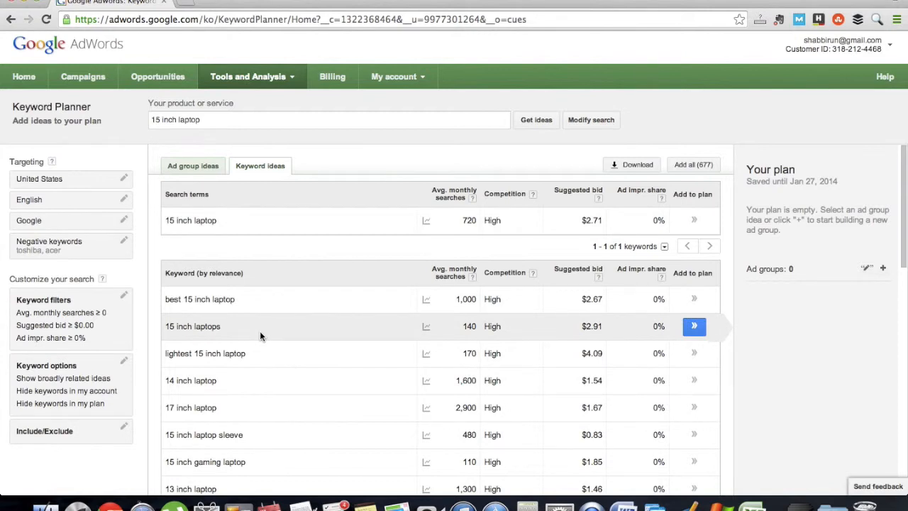
scroll(260, 331, "down", 1)
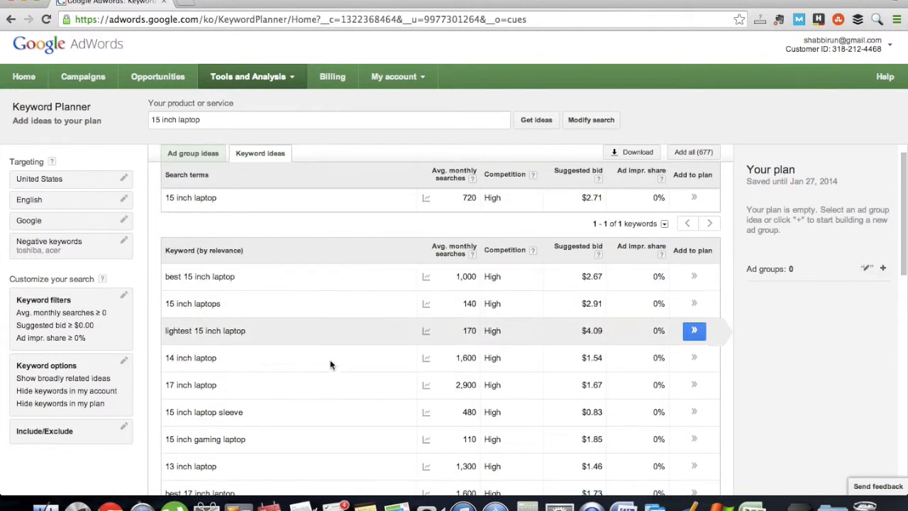
scroll(324, 400, "down", 1)
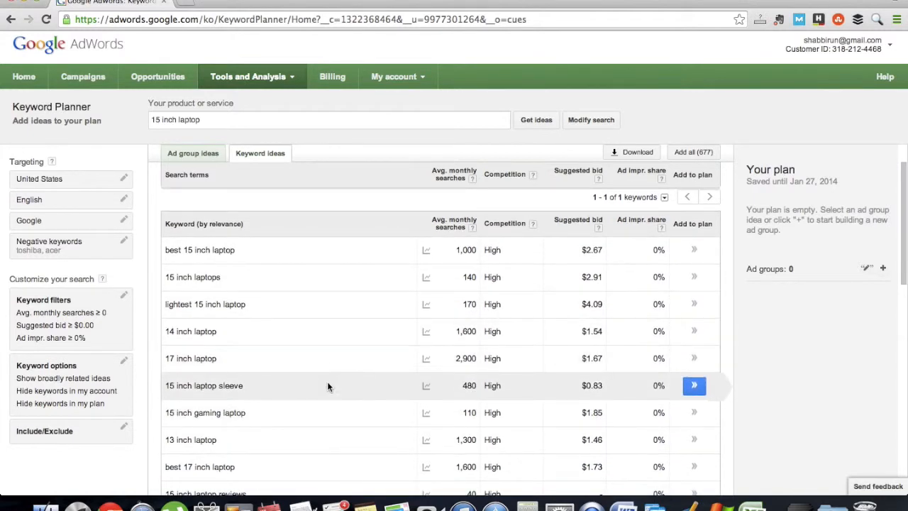
scroll(333, 426, "down", 10)
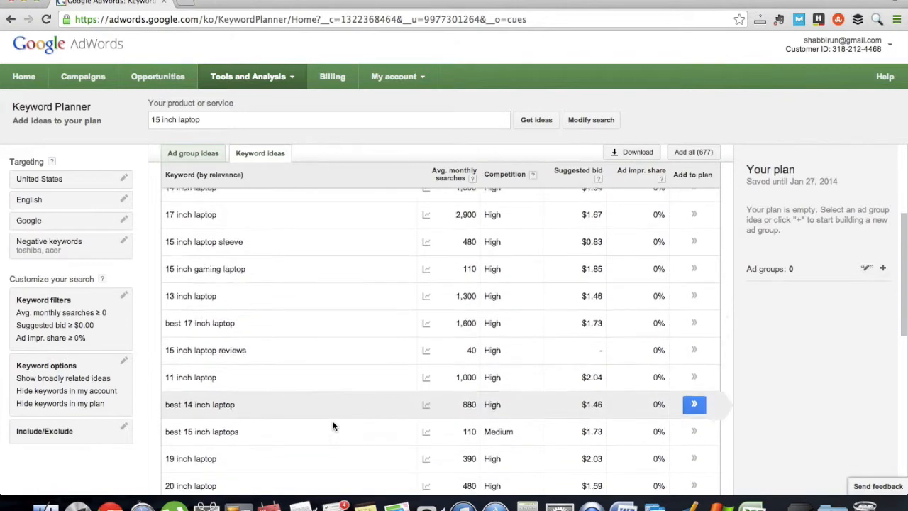
Step: Review the rest of the first page of keyword ideas and check the options for downloading their historical statistics
scroll(334, 426, "down", 8)
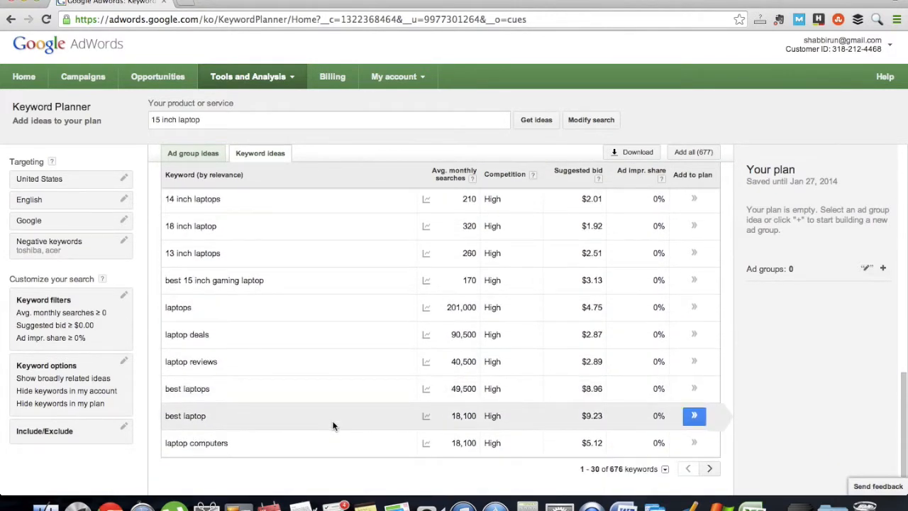
scroll(340, 383, "up", 15)
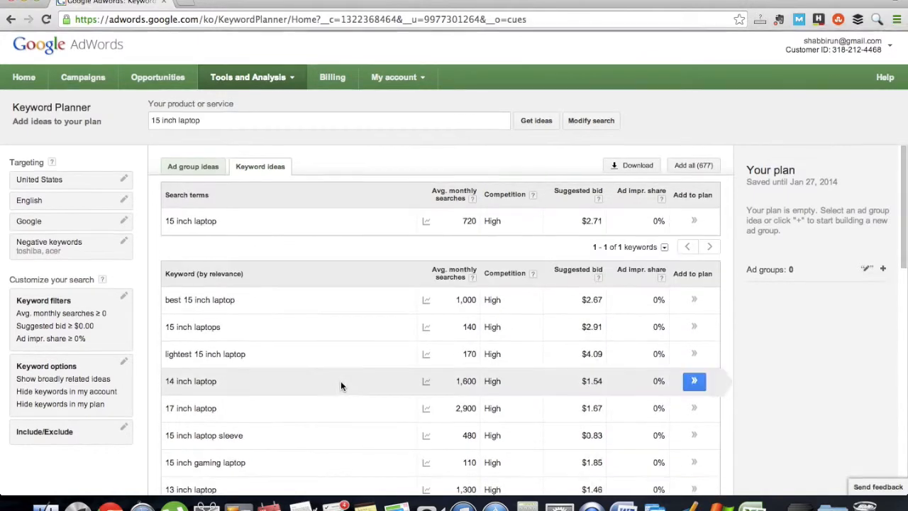
scroll(341, 385, "down", 15)
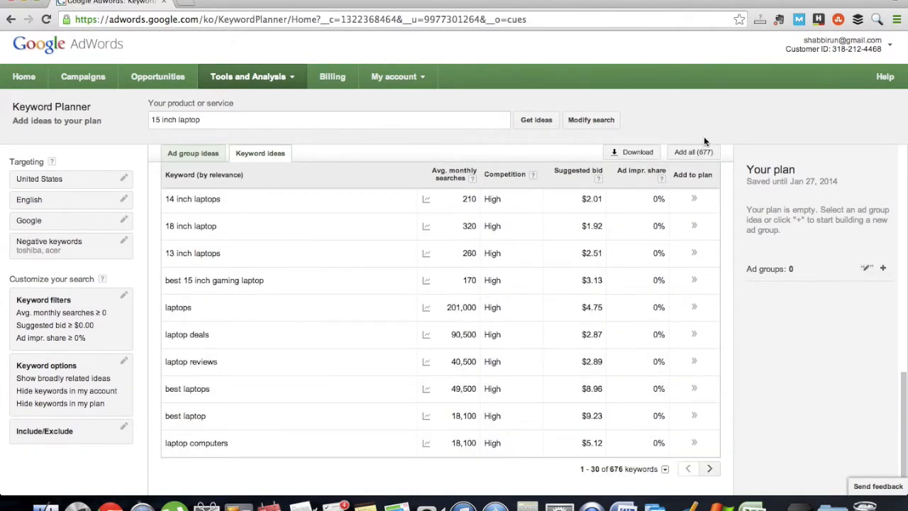
scroll(482, 269, "up", 15)
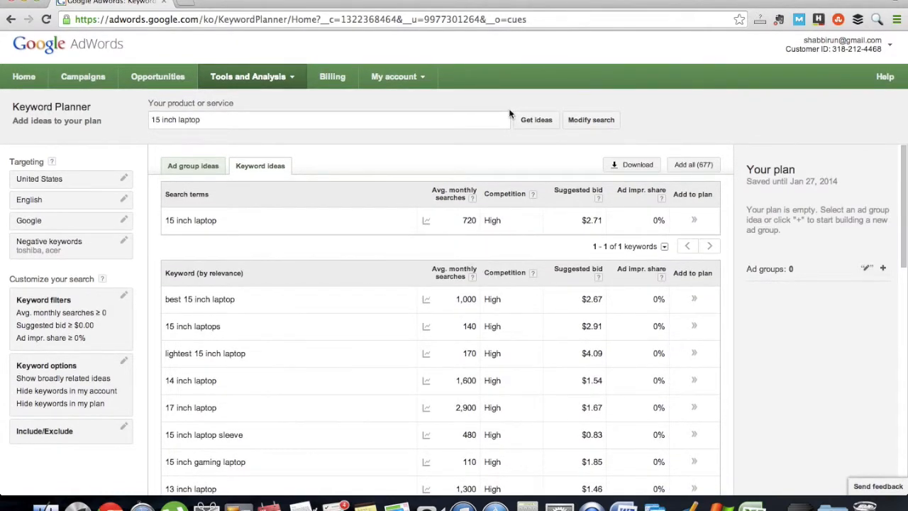
left_click(632, 165)
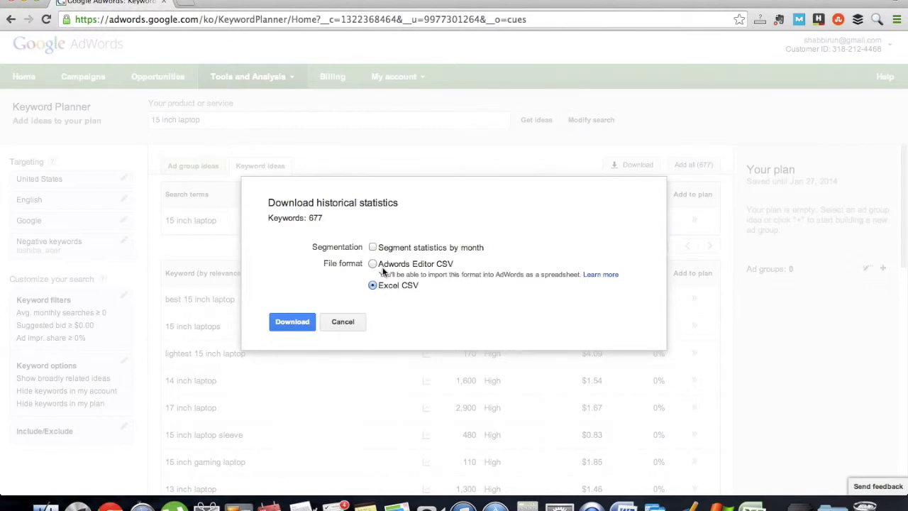
left_click(336, 323)
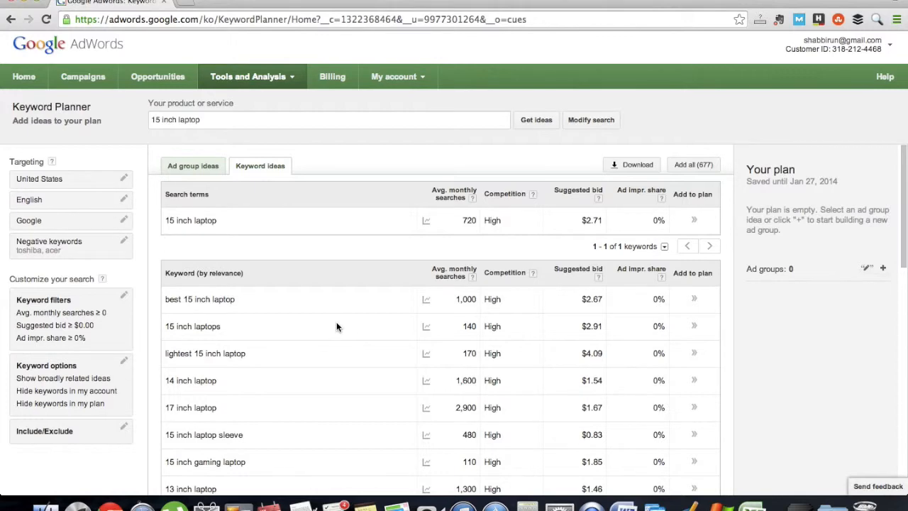
Step: Set the keyword options to only show ideas closely related to the search terms
scroll(336, 326, "down", 4)
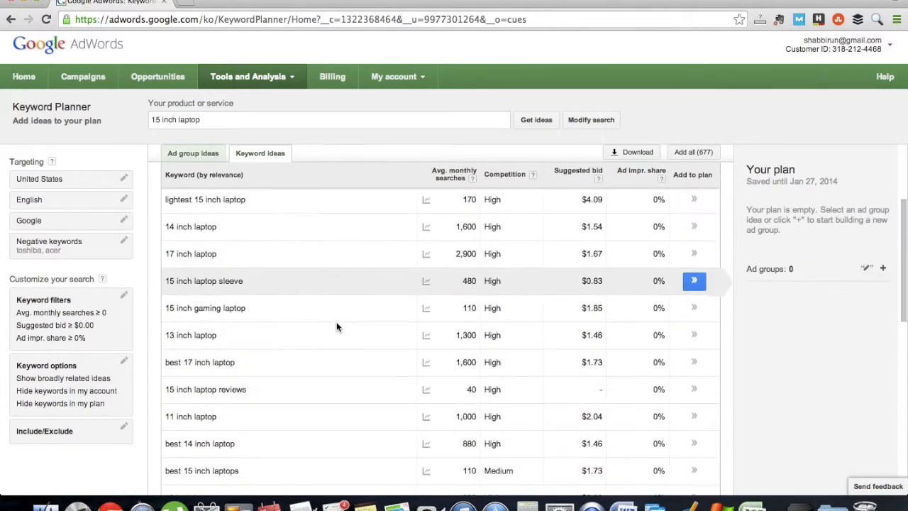
scroll(337, 327, "up", 5)
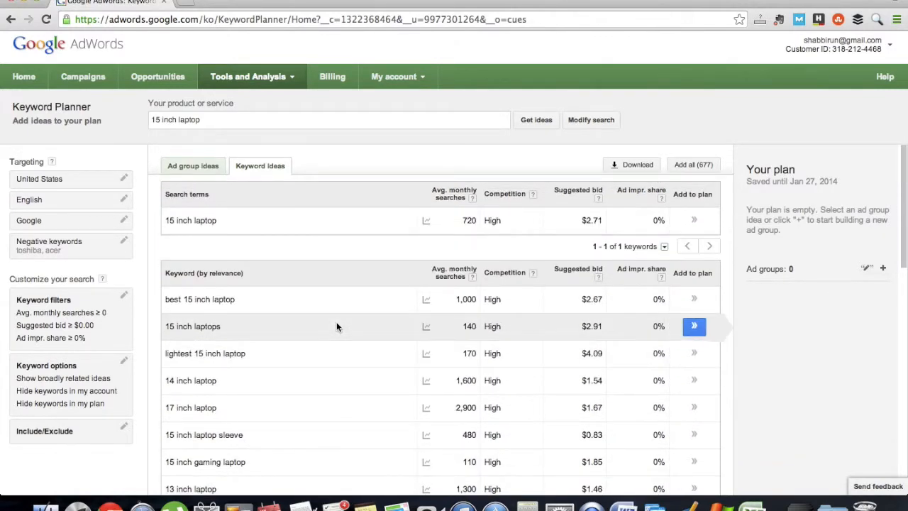
left_click(80, 393)
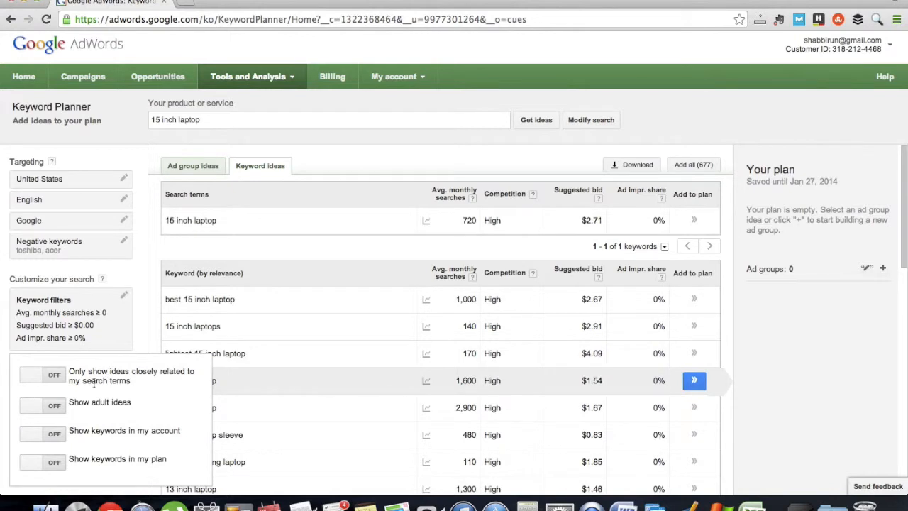
left_click(36, 379)
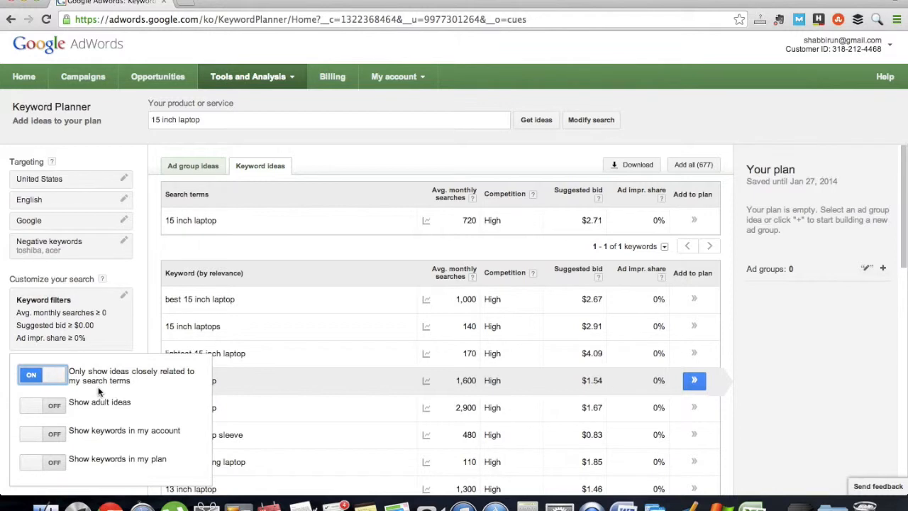
left_click(152, 325)
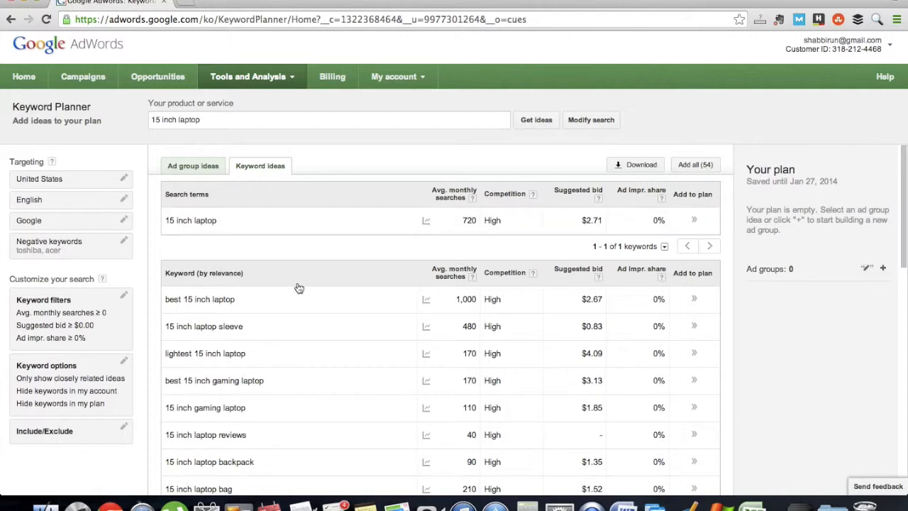
Step: Look through the closely related keyword ideas, comparing their average monthly searches, competition and suggested bids
scroll(269, 403, "down", 5)
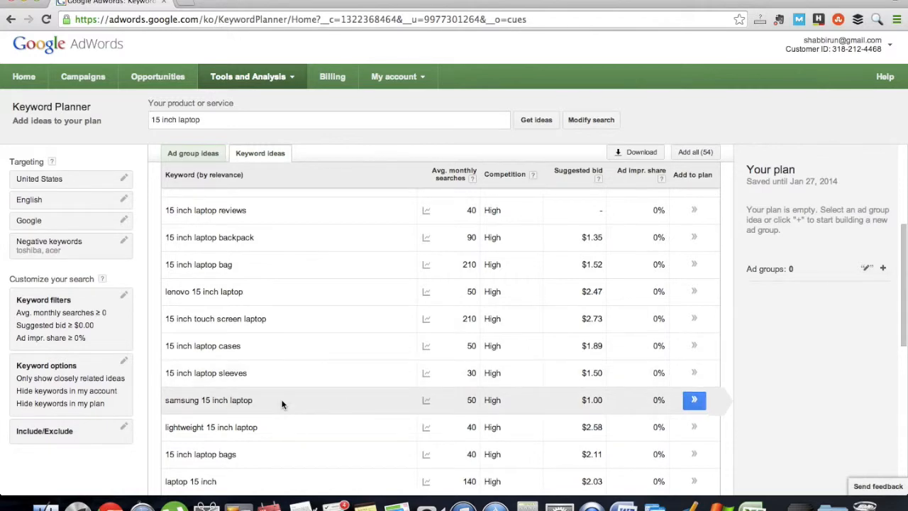
scroll(281, 404, "down", 4)
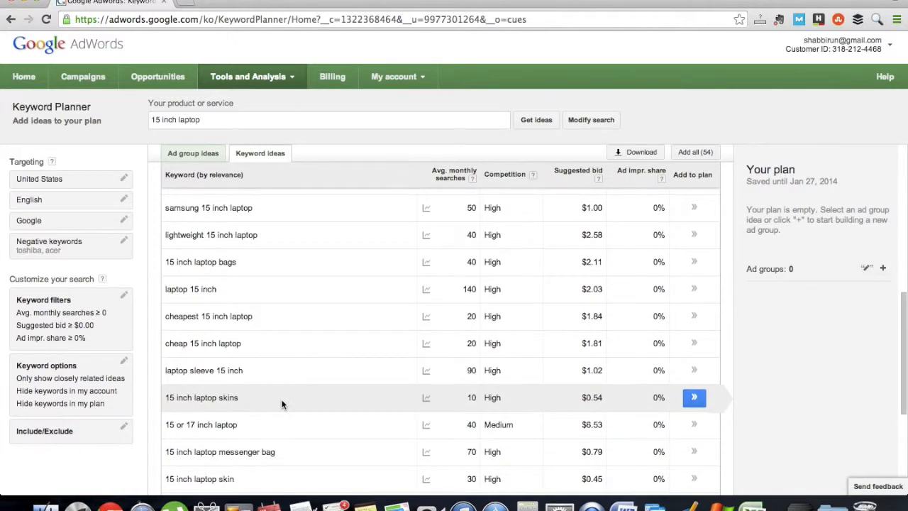
scroll(281, 404, "down", 5)
scroll(281, 401, "up", 10)
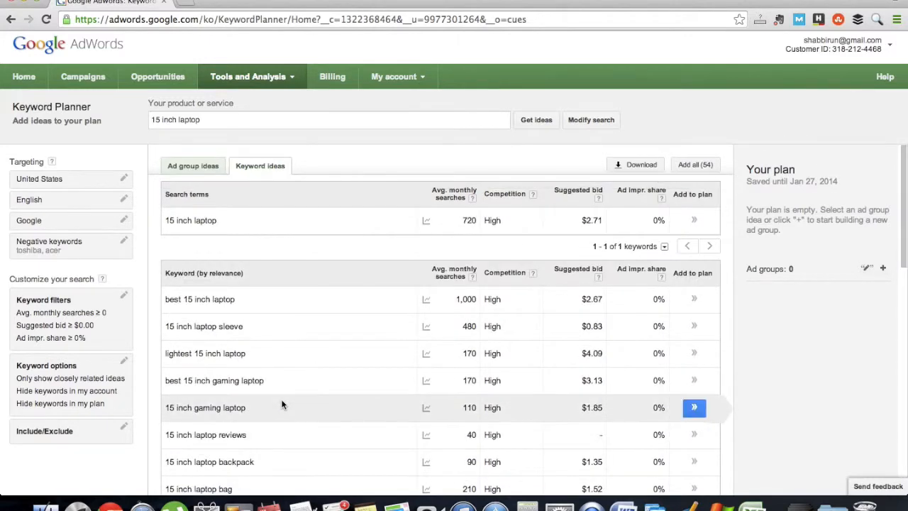